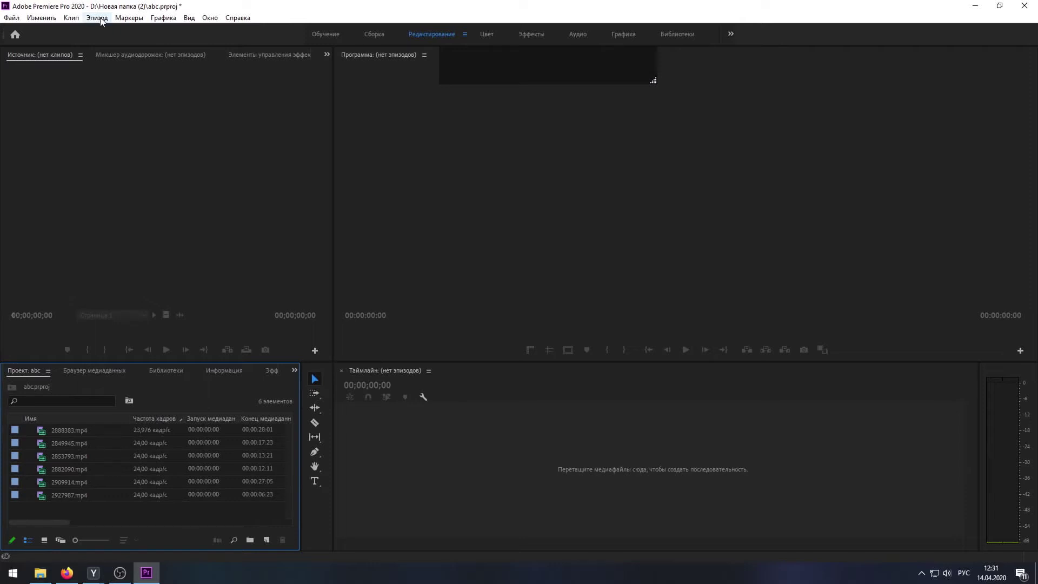
Step: Create a new sequence named Структура using the RED R3D 1080p 16x9 25 preset
click(12, 18)
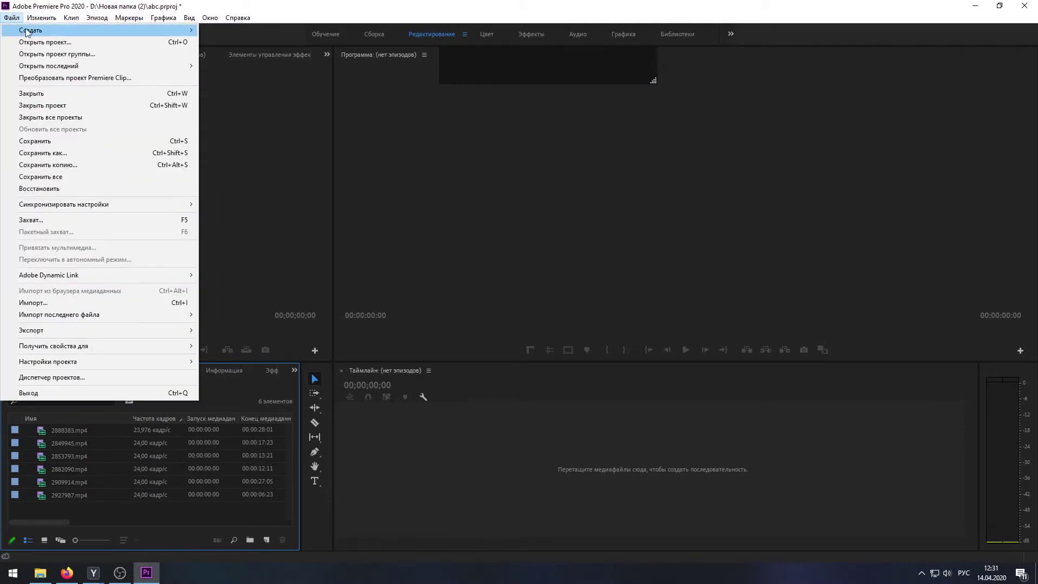
mouse_move(27, 32)
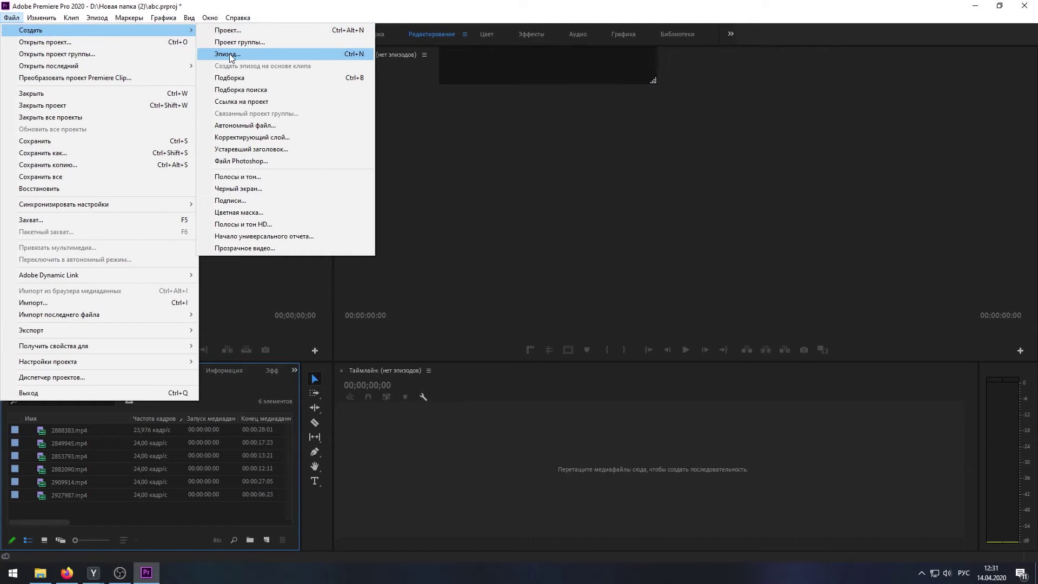
click(227, 54)
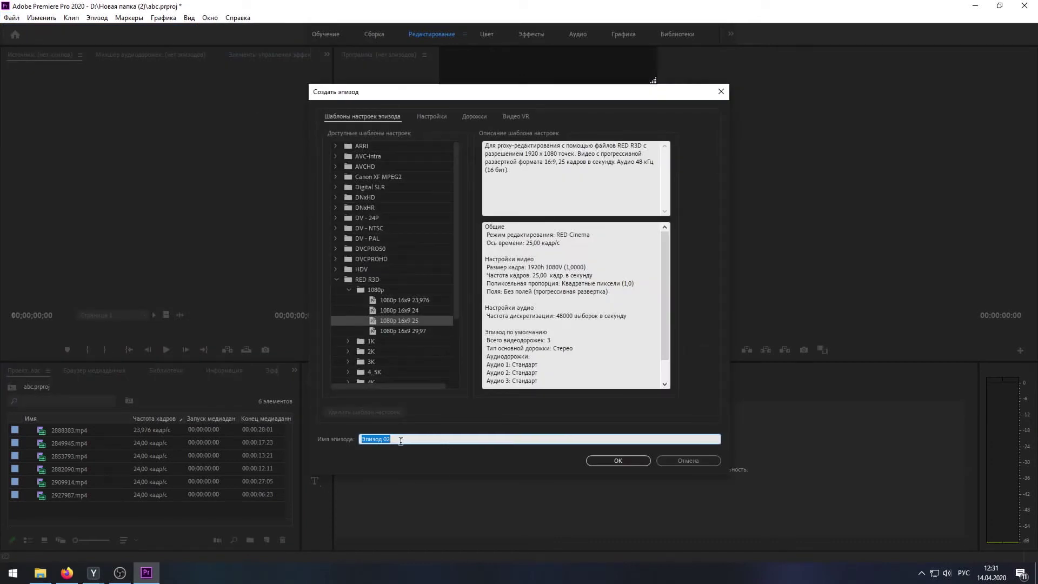
text(Структура)
click(348, 290)
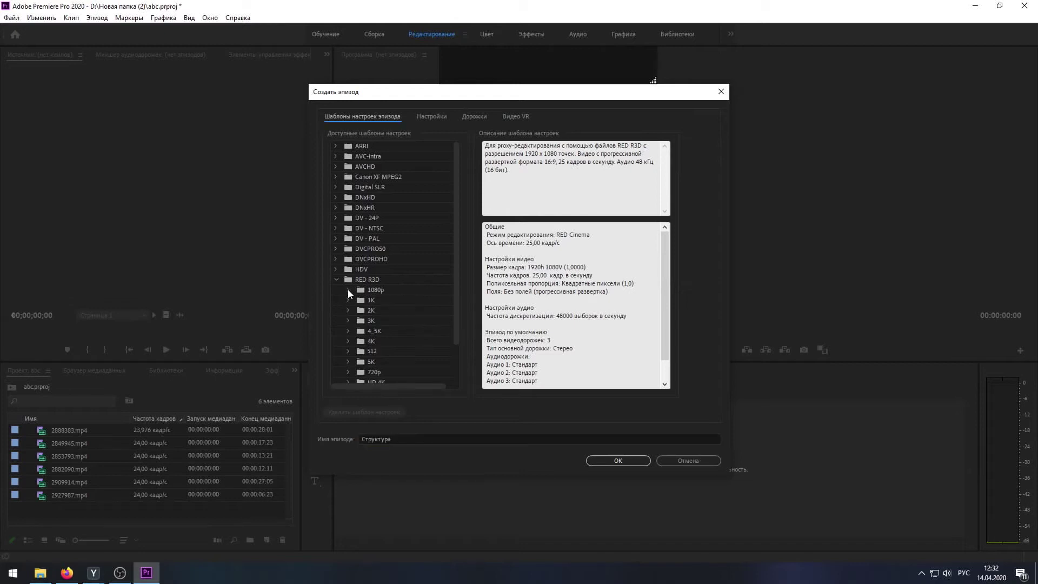
scroll(352, 318, down, 2)
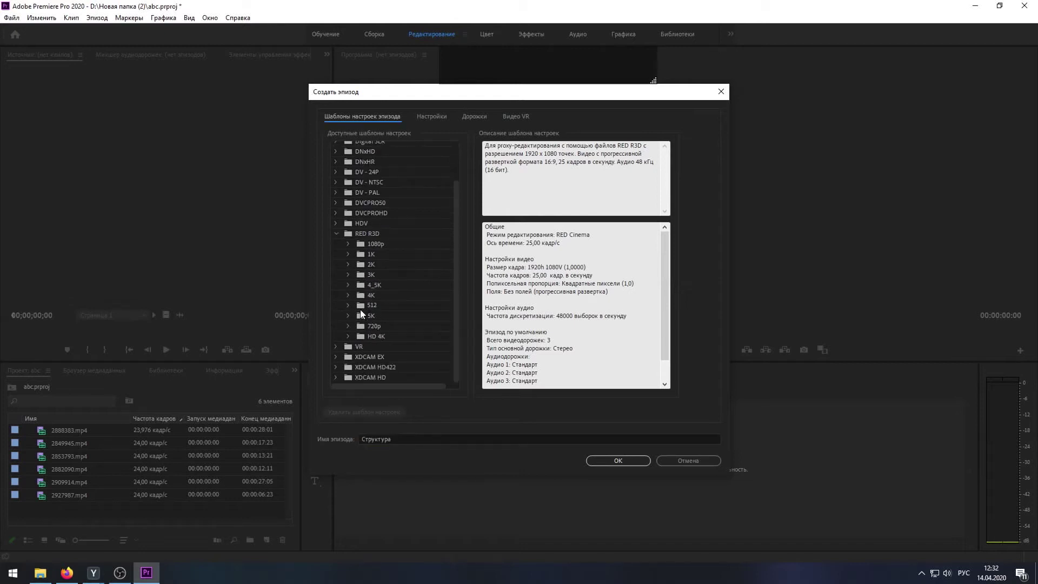
scroll(361, 314, up, 1)
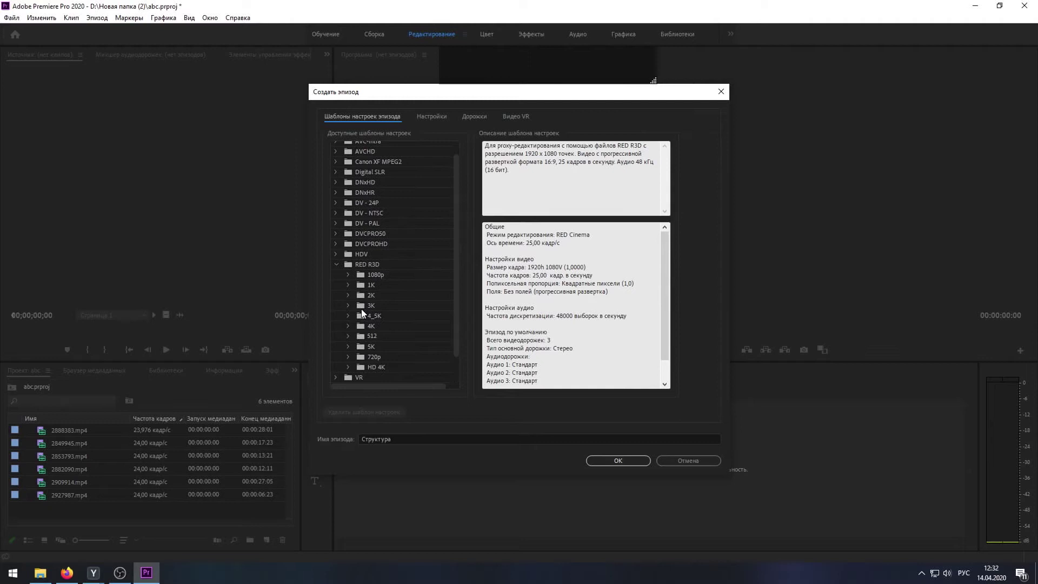
click(348, 275)
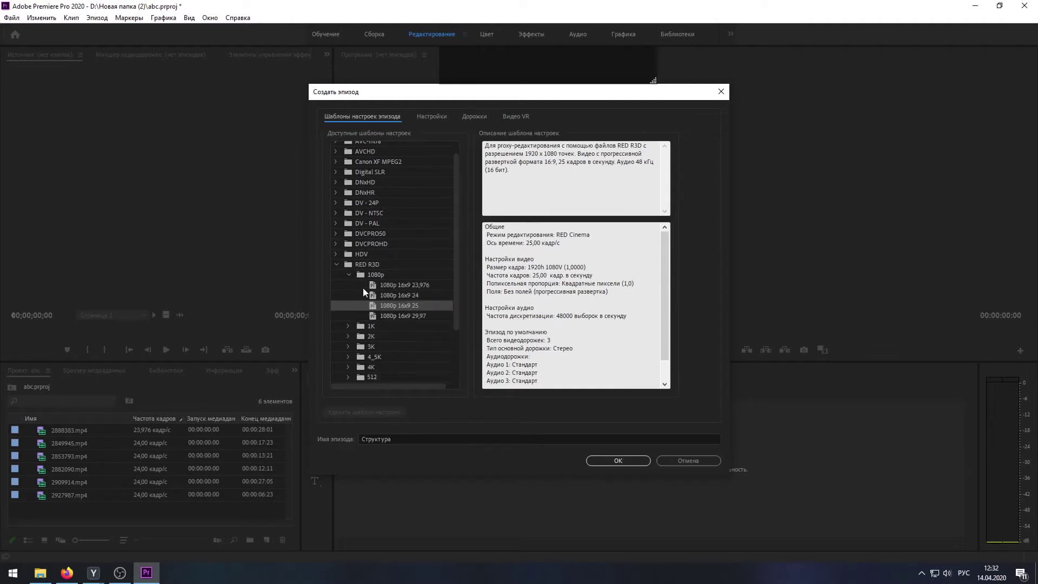
double_click(398, 305)
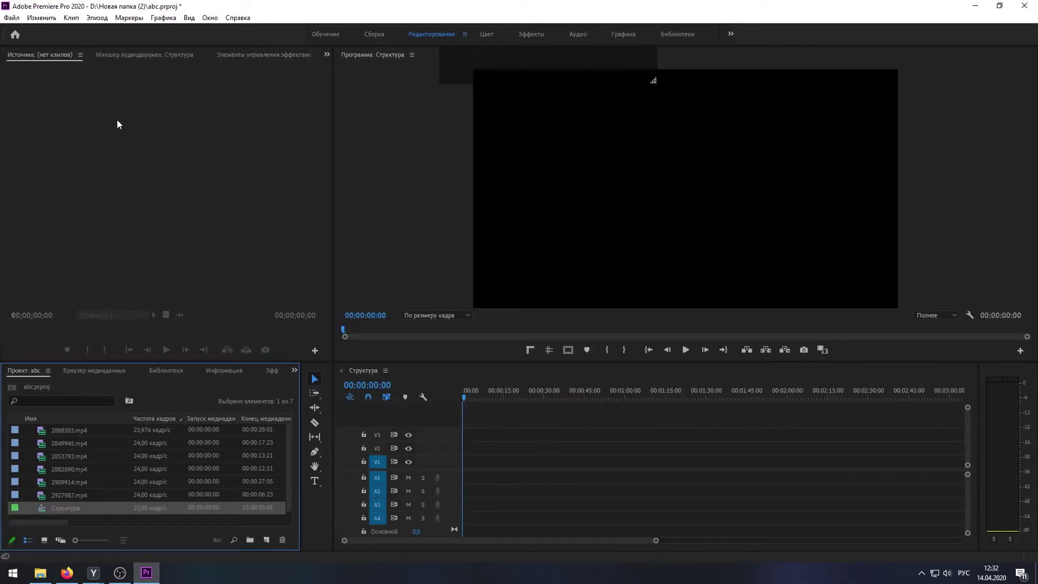
click(97, 18)
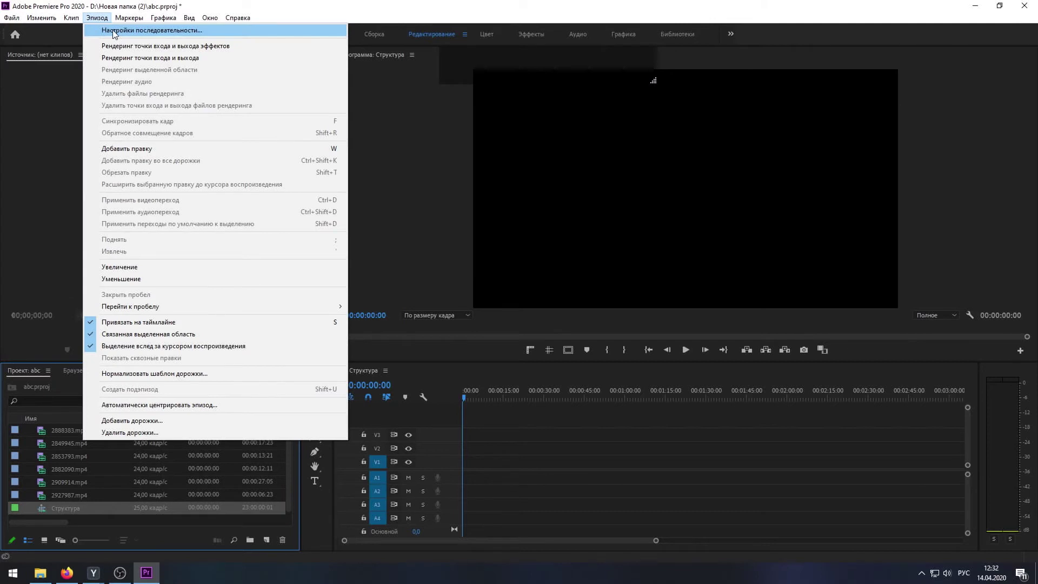
click(112, 30)
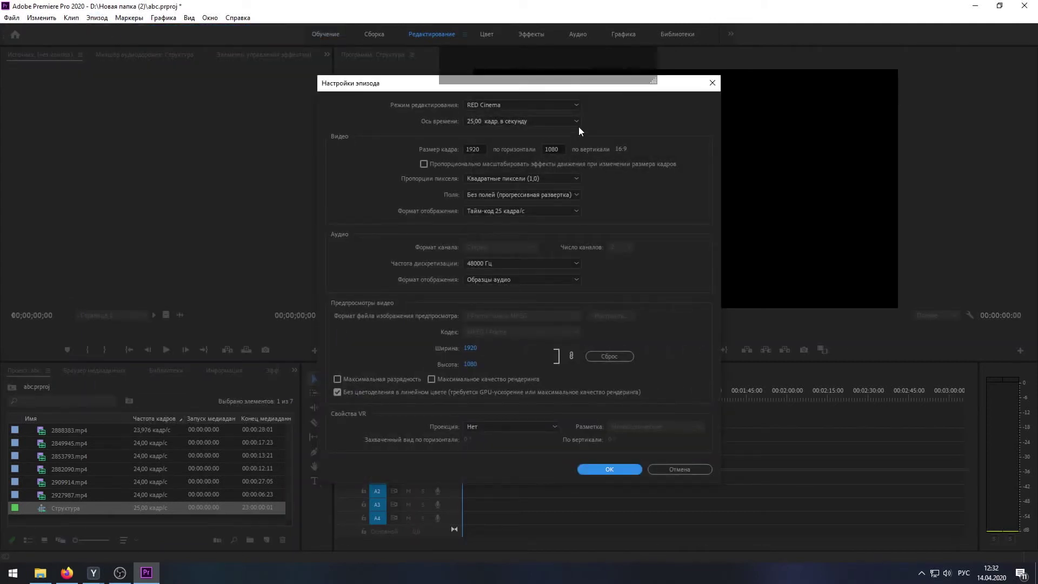
click(575, 122)
click(524, 180)
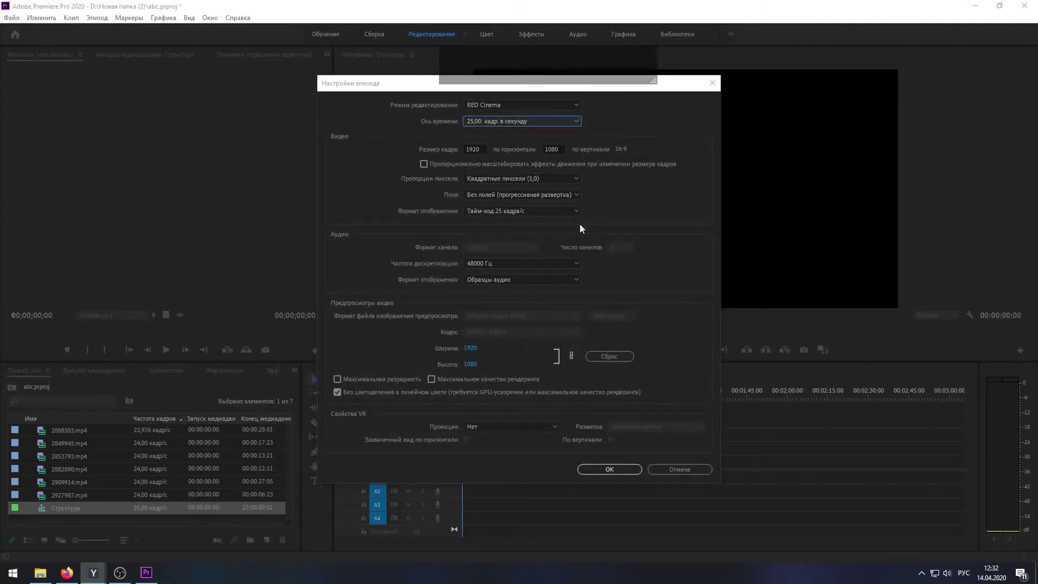
click(673, 468)
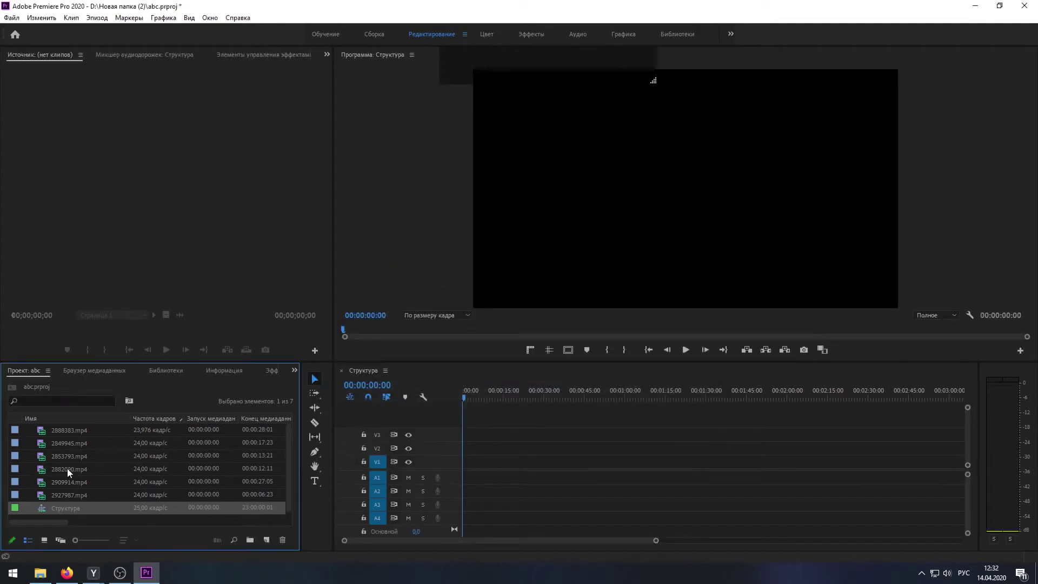
key(ctrl+n)
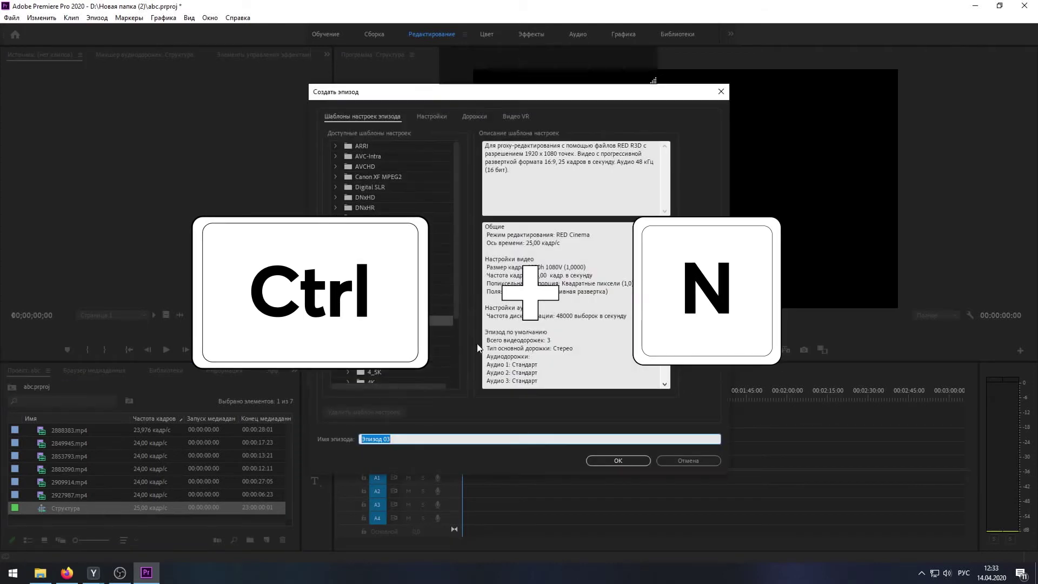
click(688, 460)
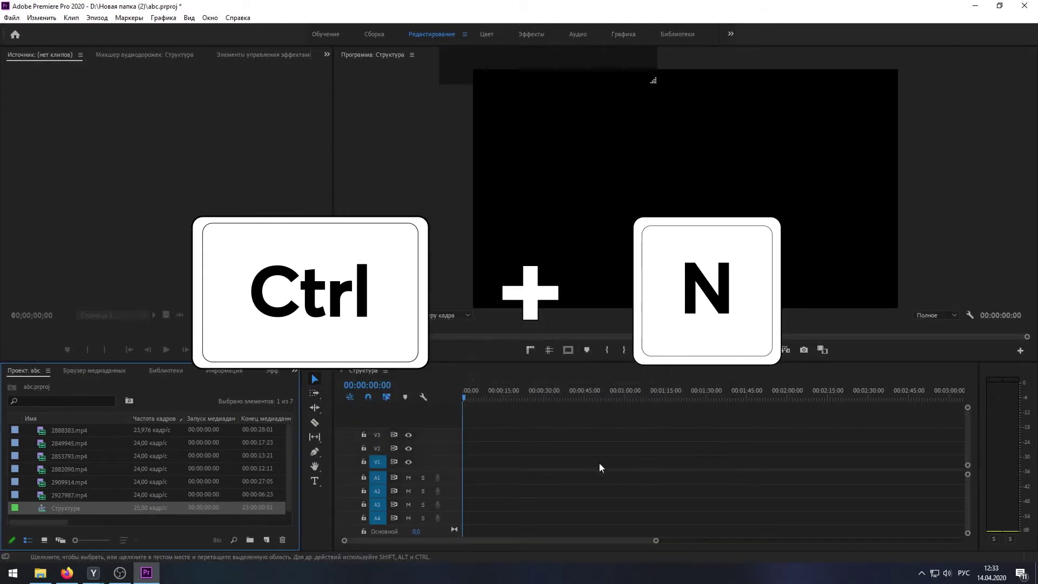
click(267, 540)
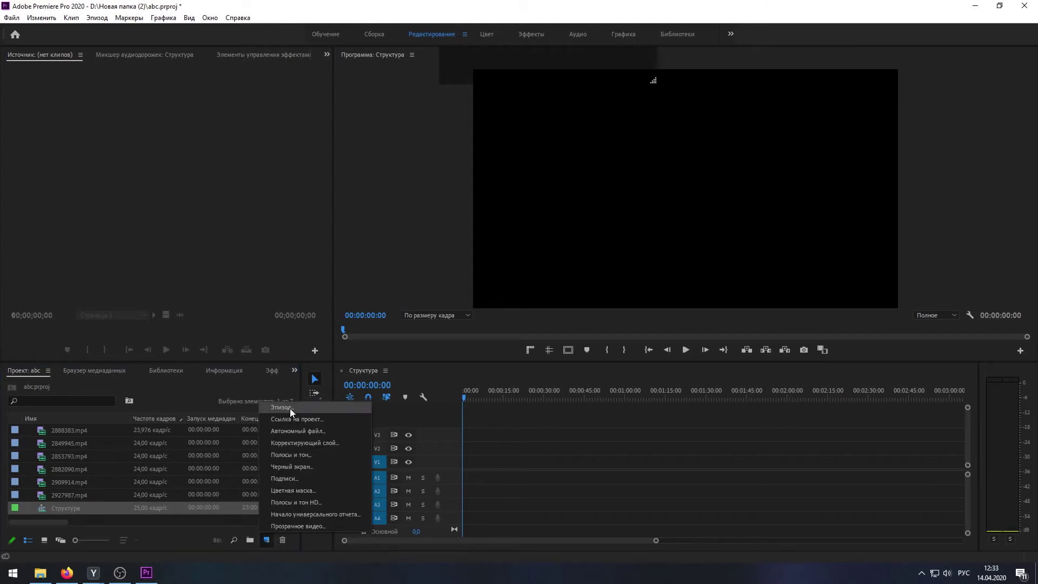
click(289, 407)
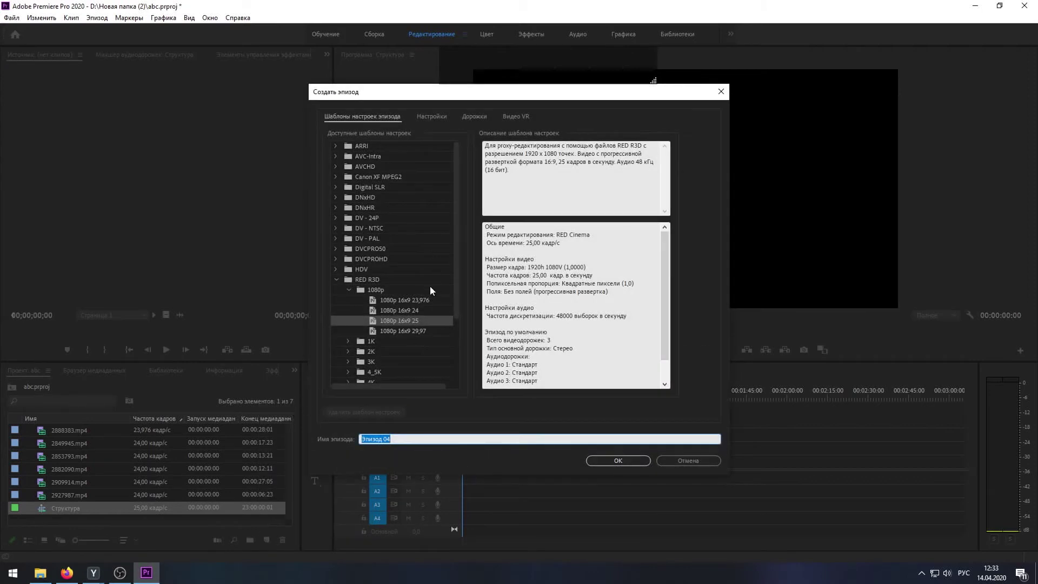
click(696, 460)
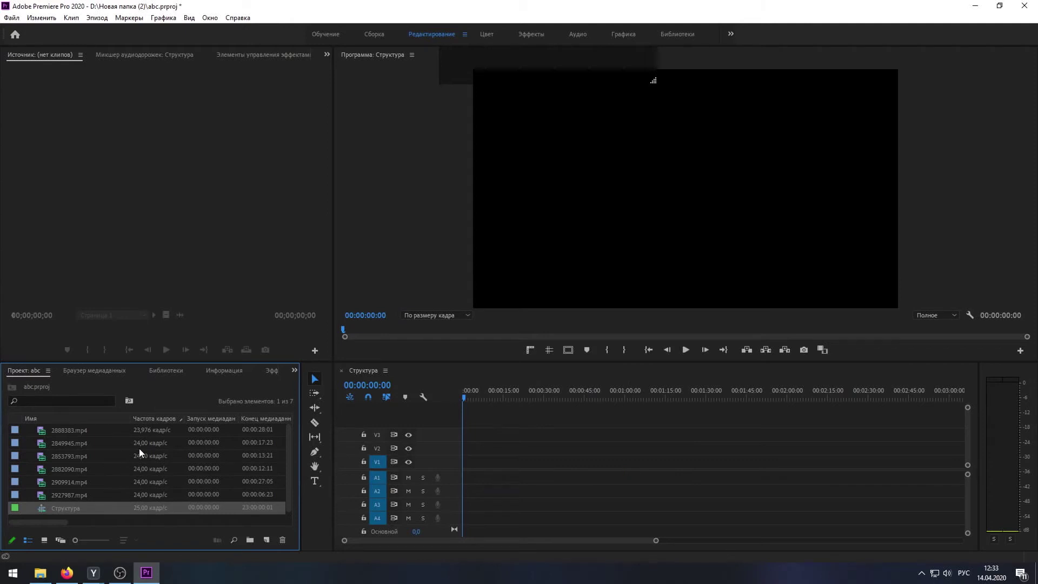
Step: Add 2882090.mp4 to the Структура timeline and check its 1920 frame width in Properties
mouse_move(119, 437)
mouse_down()
mouse_move(505, 431)
mouse_move(501, 439)
mouse_up()
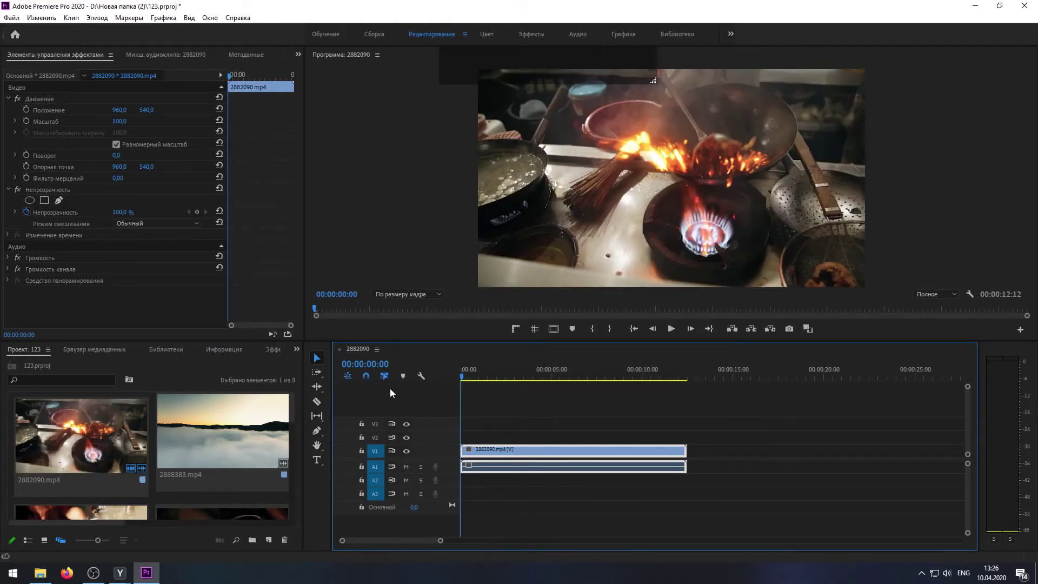
right_click(496, 452)
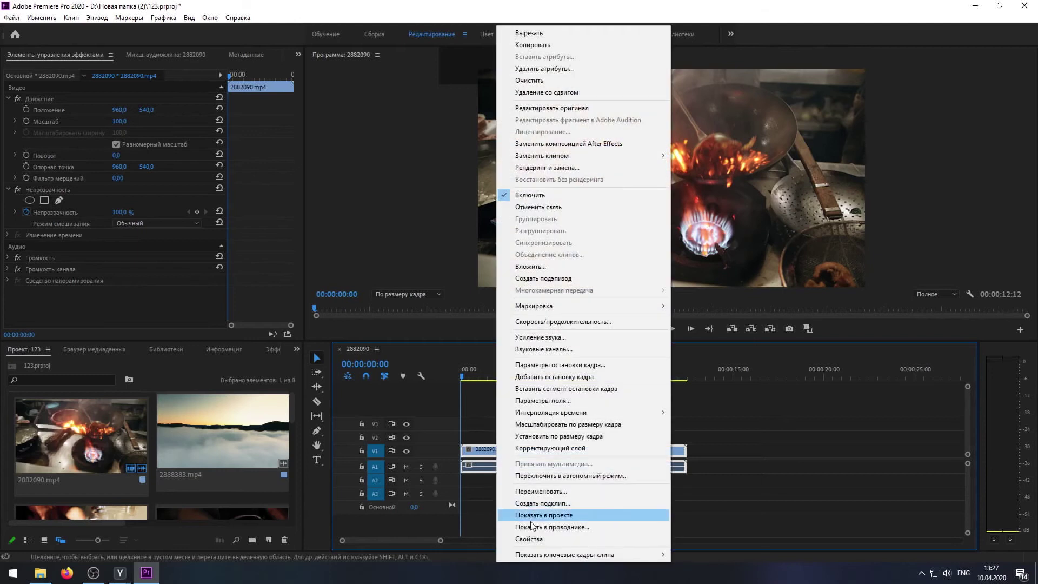
click(530, 539)
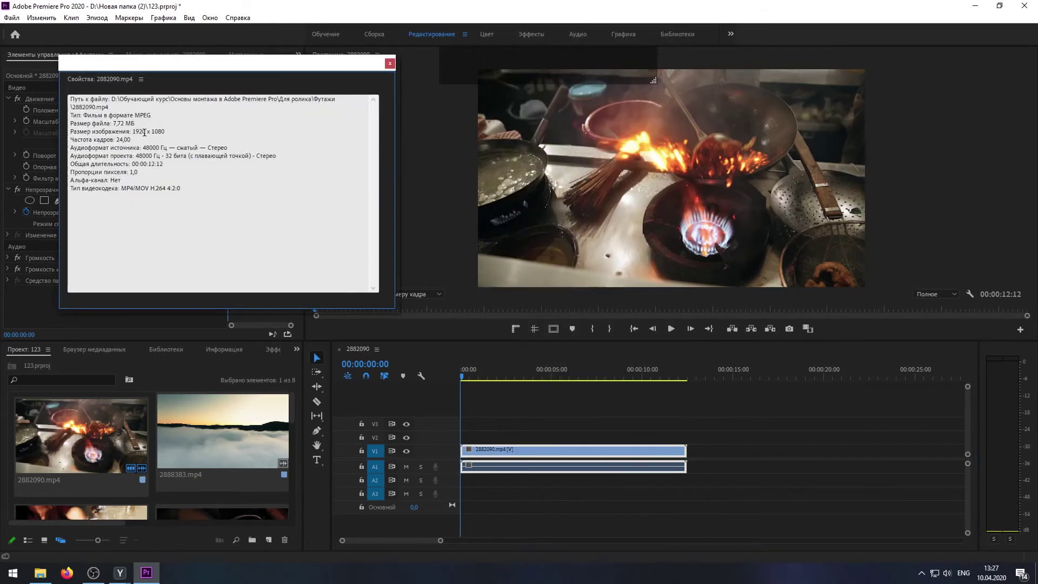
mouse_move(133, 131)
mouse_down()
mouse_move(166, 132)
mouse_move(123, 140)
mouse_move(158, 139)
mouse_up()
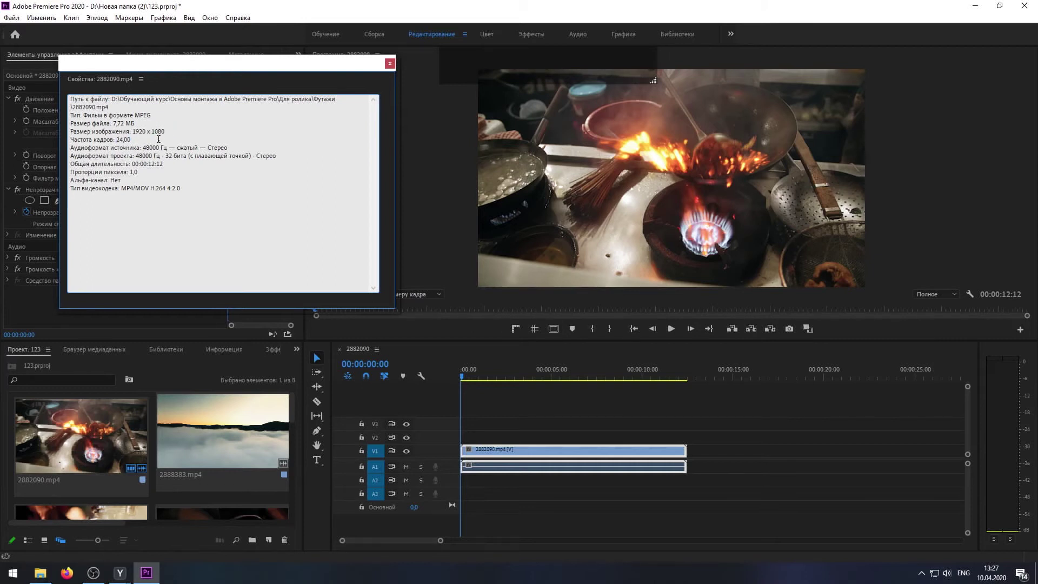
click(389, 63)
Step: Move the playhead into the clip and bring up the Sequence Settings
click(466, 372)
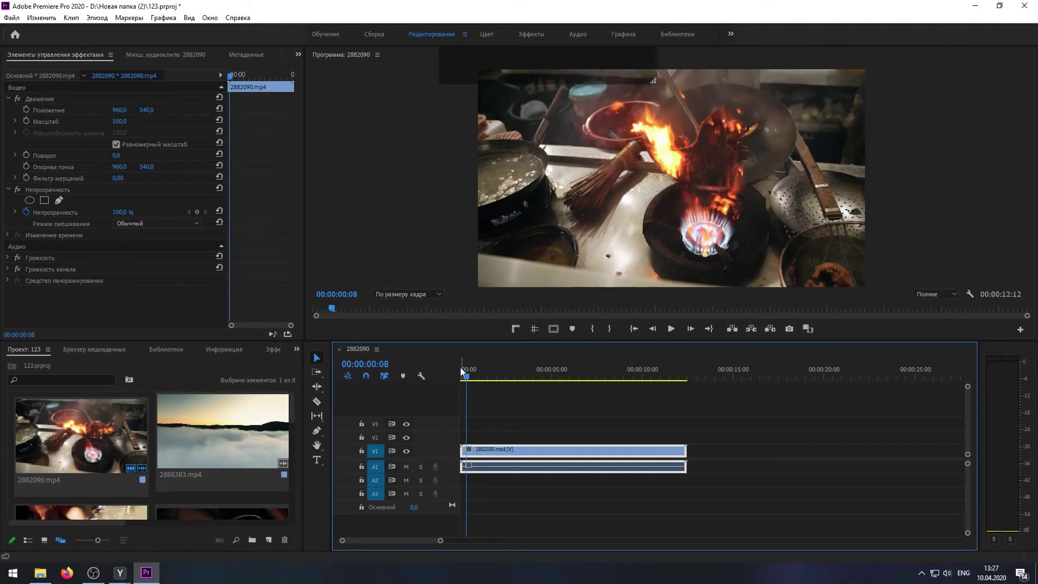
click(98, 17)
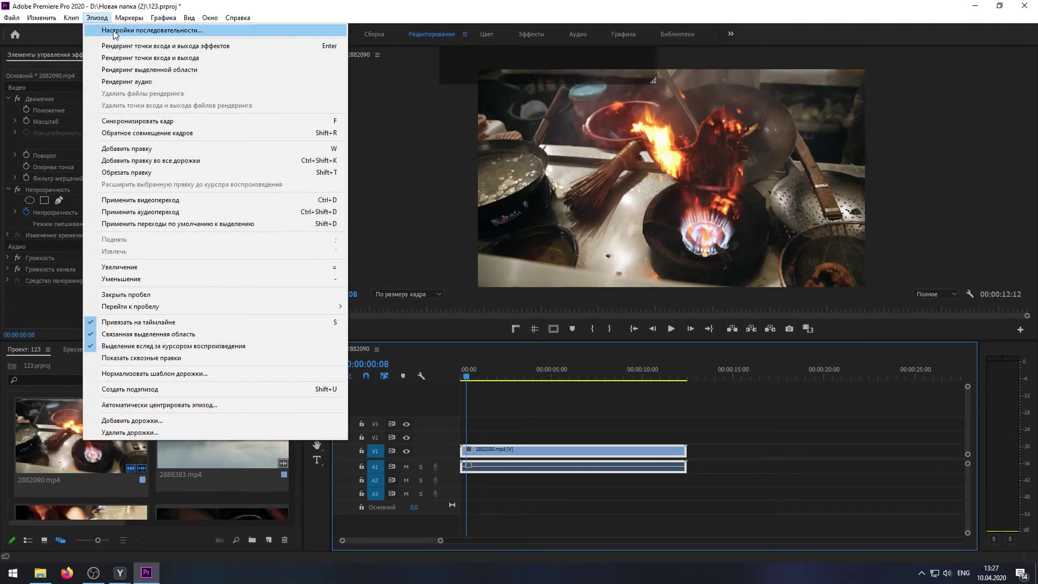
click(137, 32)
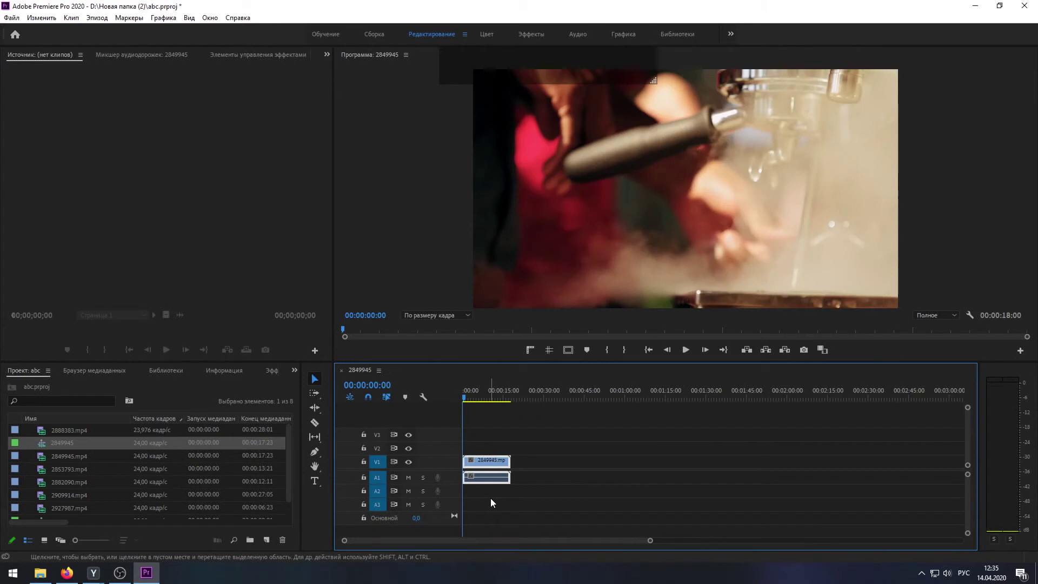
Step: Close the 2849945 sequence, make a sequence from 2853793.mp4, and delete its clip
click(341, 371)
click(81, 456)
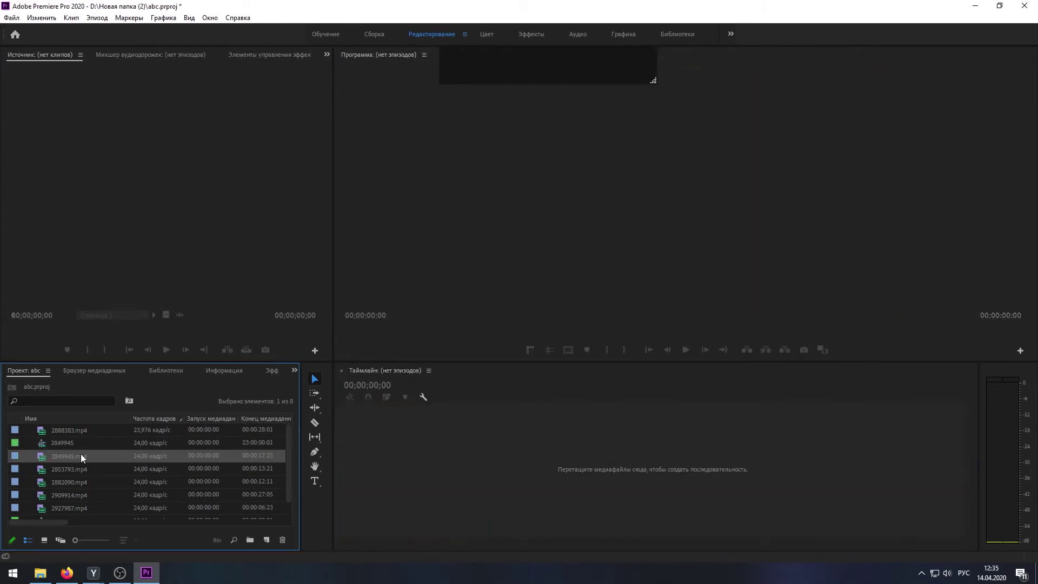
click(57, 469)
scroll(59, 469, down, 1)
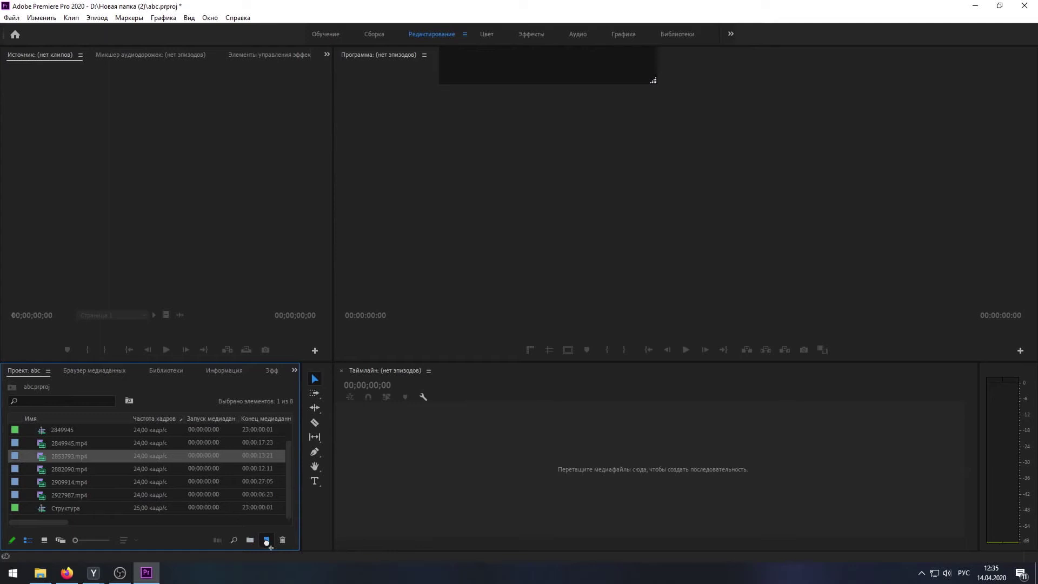
drag(266, 542, 266, 540)
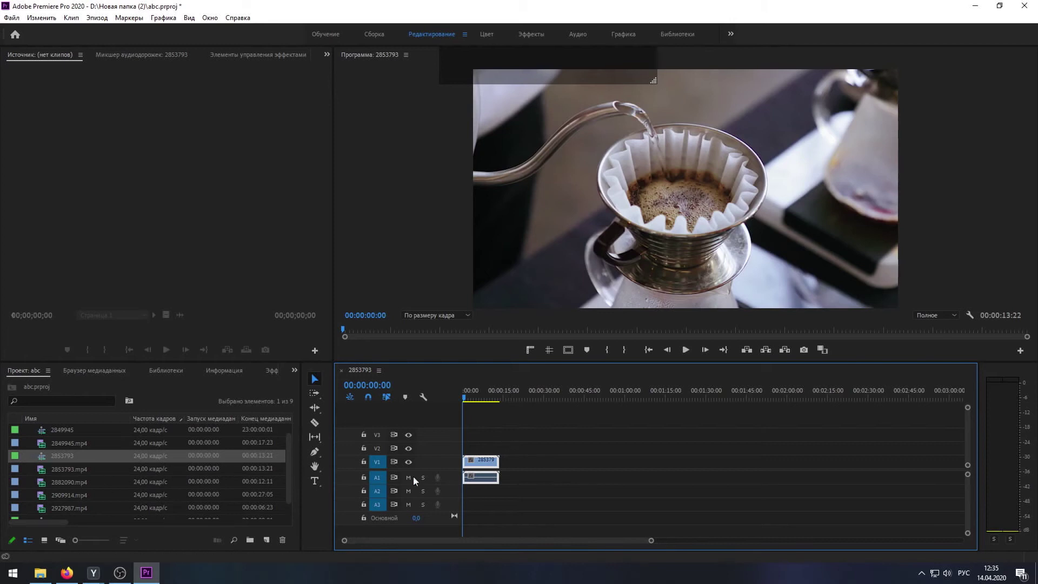
drag(514, 436, 488, 491)
key(Delete)
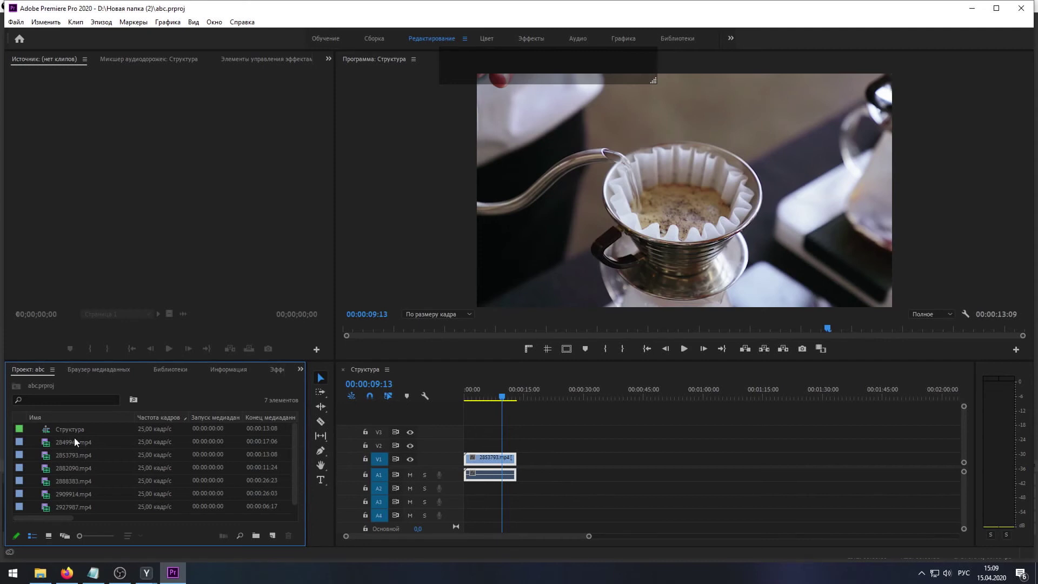
Step: Select the Структура sequence in the Project panel, briefly selecting 2849945.mp4 along the way
click(60, 429)
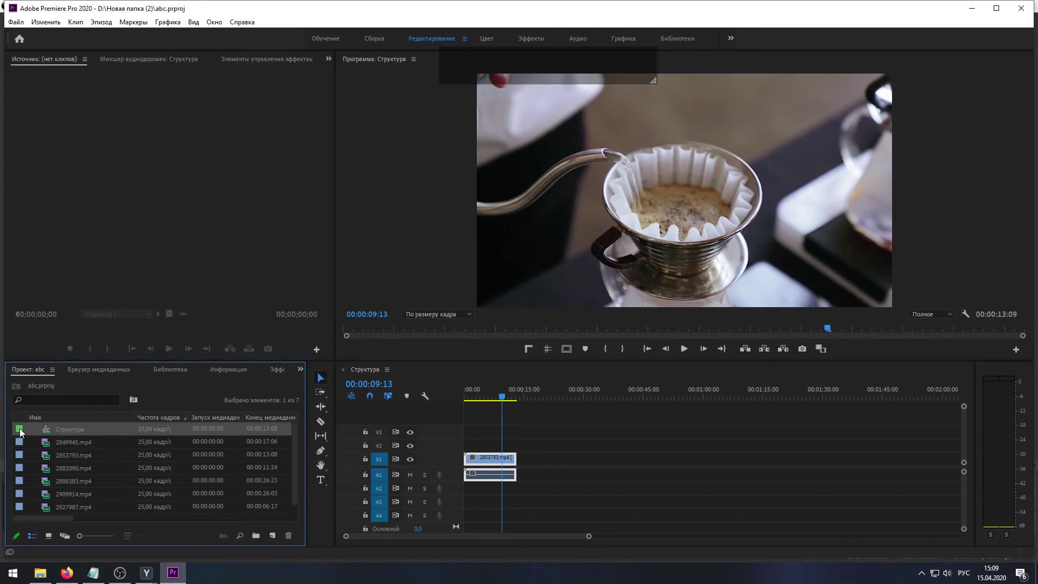
click(47, 442)
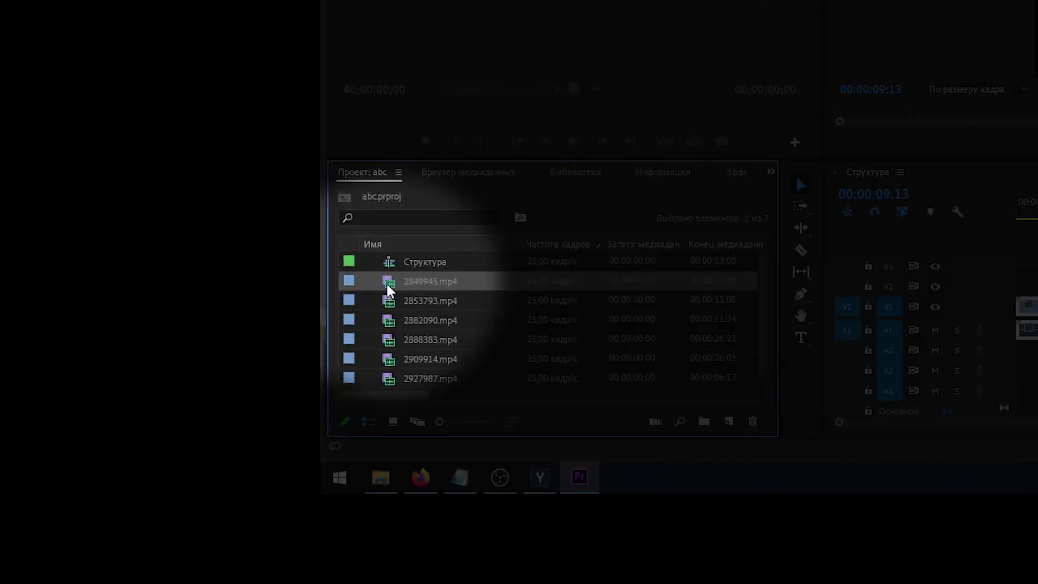
click(389, 262)
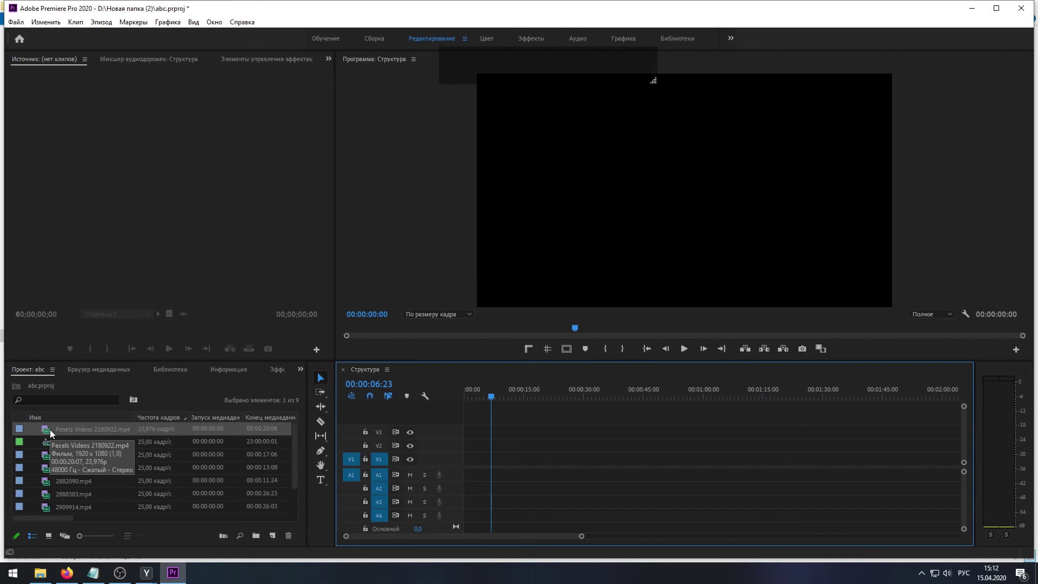
Step: Drop Pexels Videos 2180922.mp4 on the Структура timeline, keeping existing settings, and preview at 00:00:16:04
drag(58, 428, 488, 471)
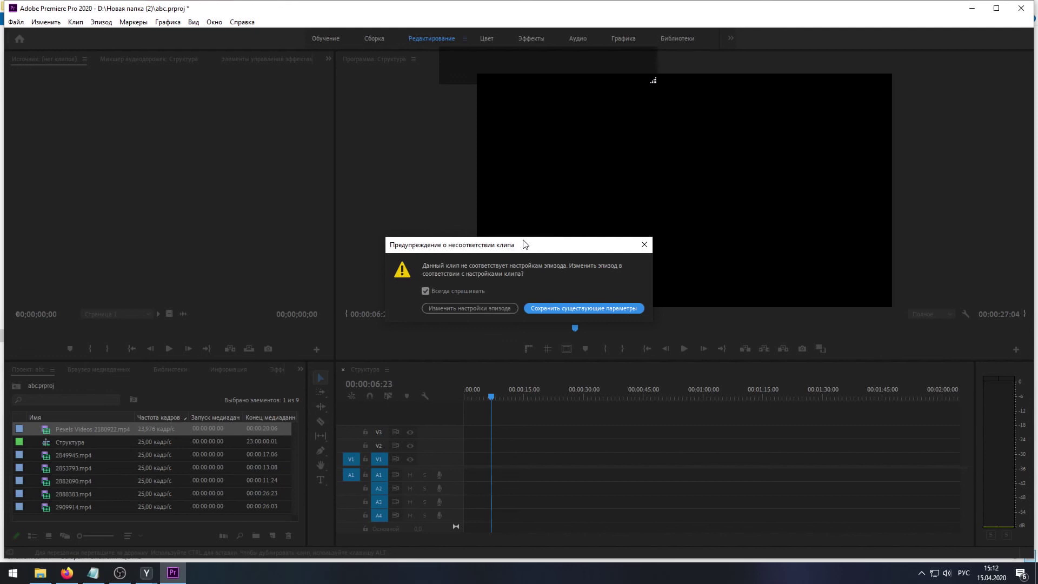
click(575, 308)
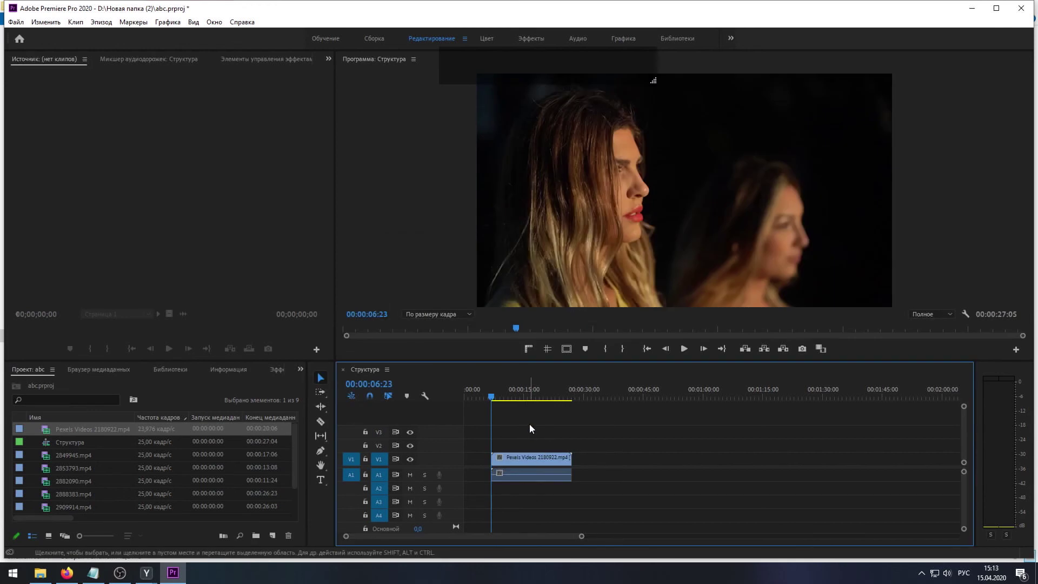
click(528, 398)
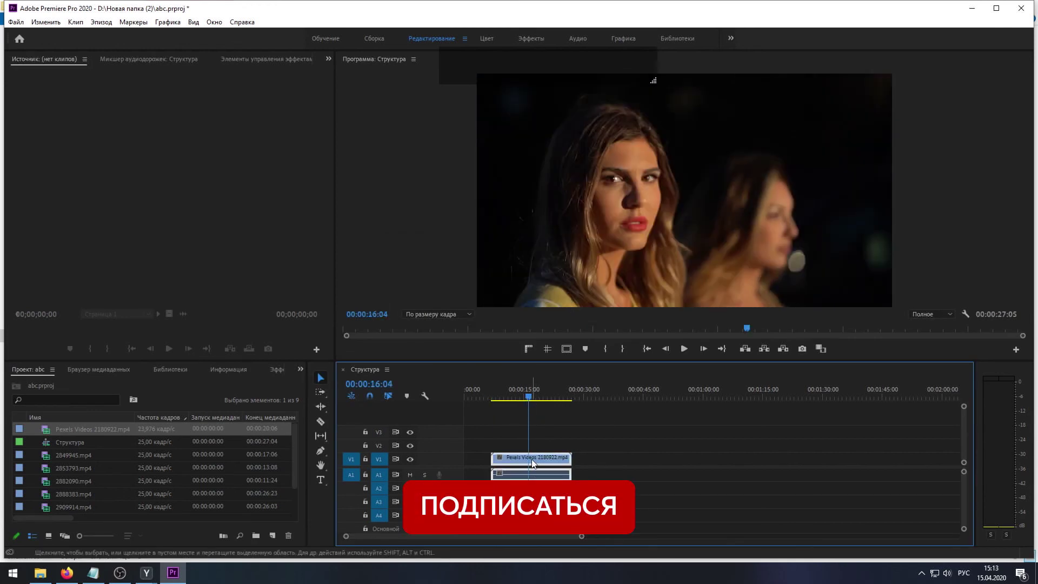